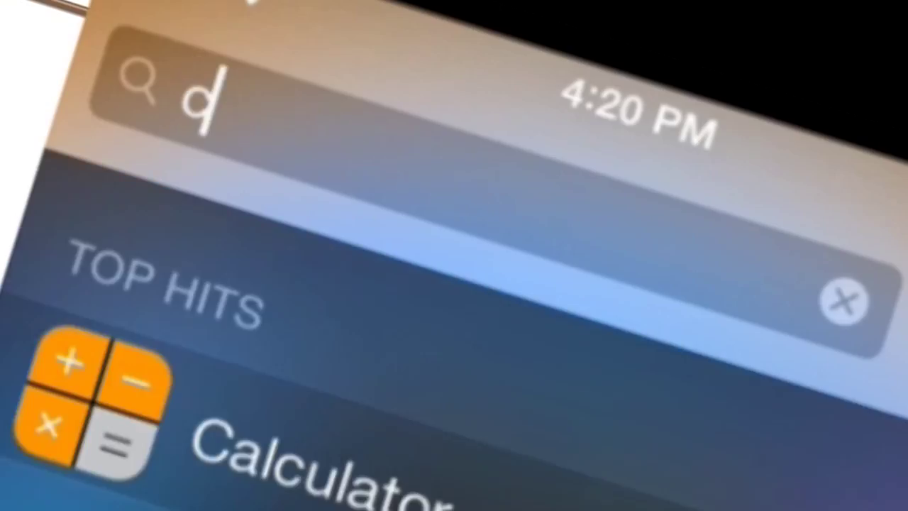
Step: Search the iPod for cydia and clear the search
text(yd)
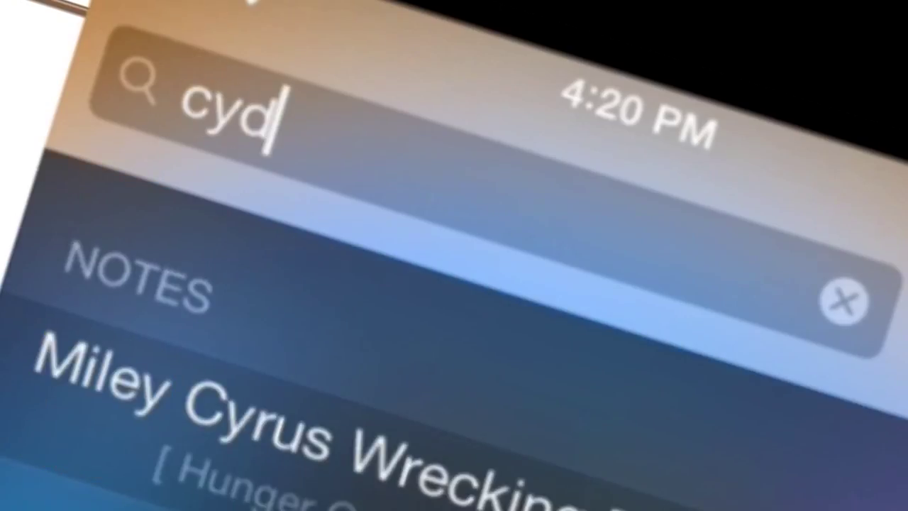
text(ia)
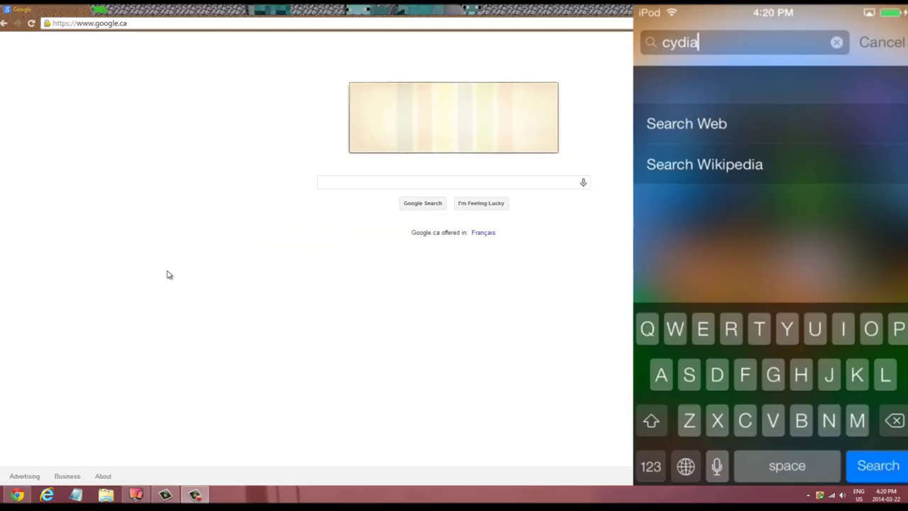
click(836, 42)
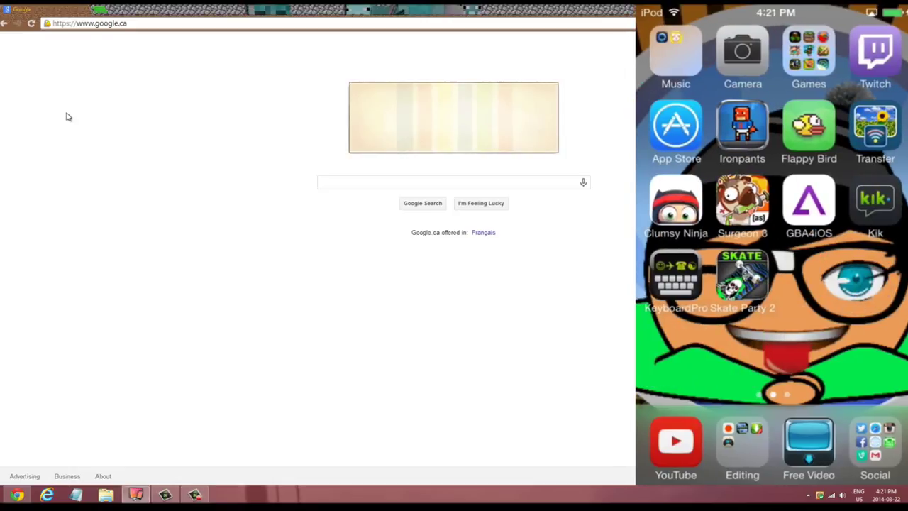
click(151, 22)
text(http://adf.ly/Yr3WB)
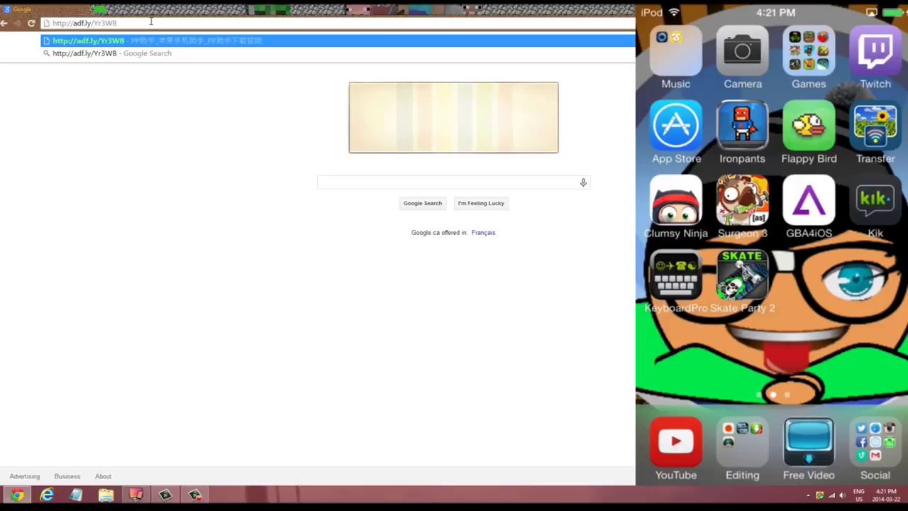
key(Return)
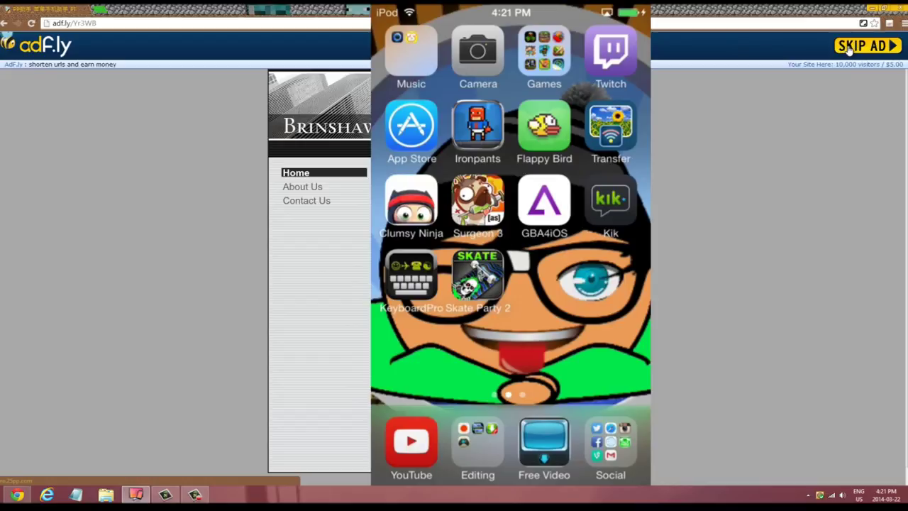
click(849, 48)
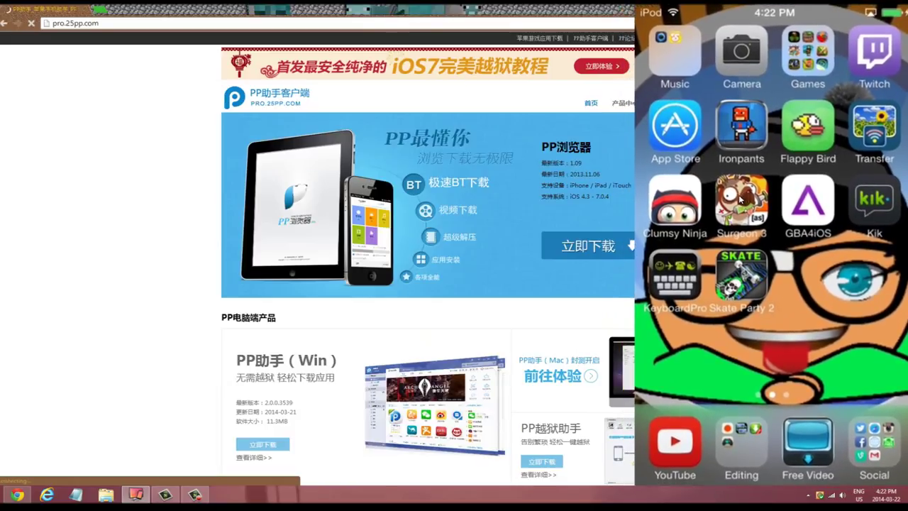
Step: Download the Windows version, PP助手 (Win), from pro.25pp.com and launch the downloaded installer
scroll(135, 245, down, 3)
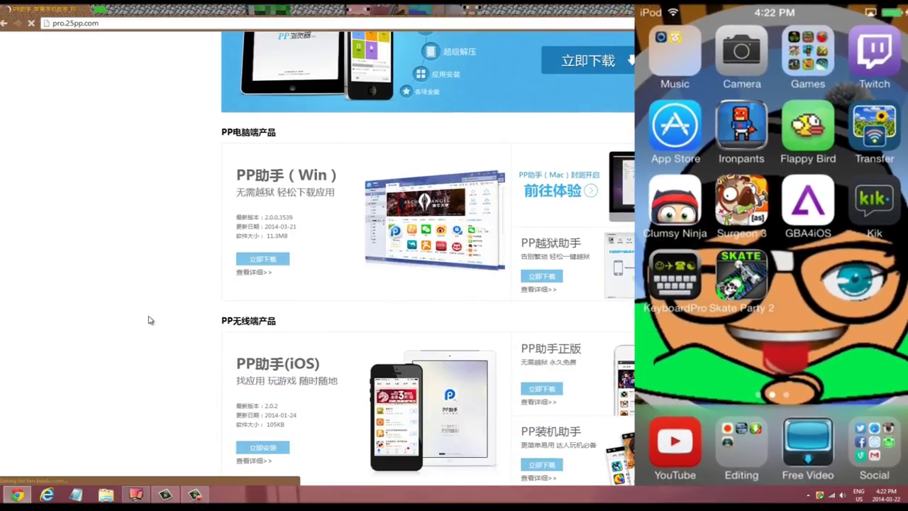
scroll(229, 227, down, 2)
scroll(229, 226, down, 2)
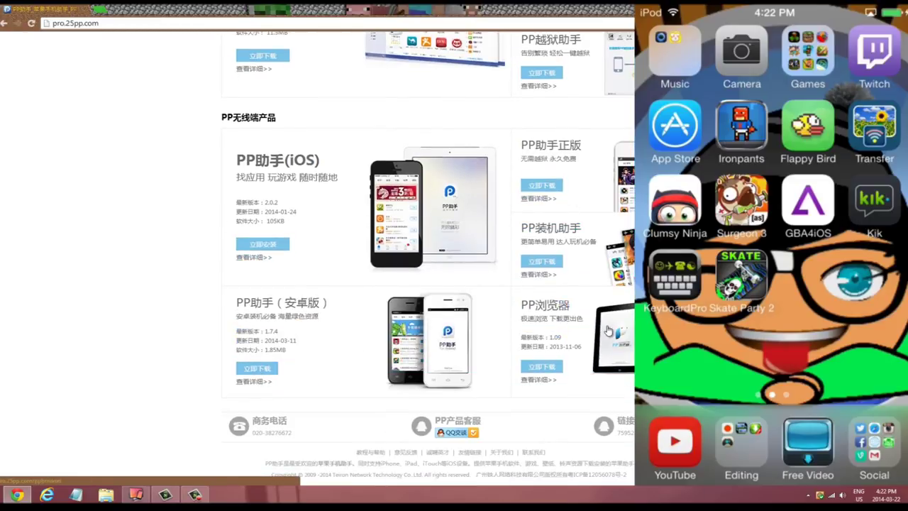
scroll(35, 286, up, 5)
scroll(510, 346, down, 3)
scroll(319, 229, up, 1)
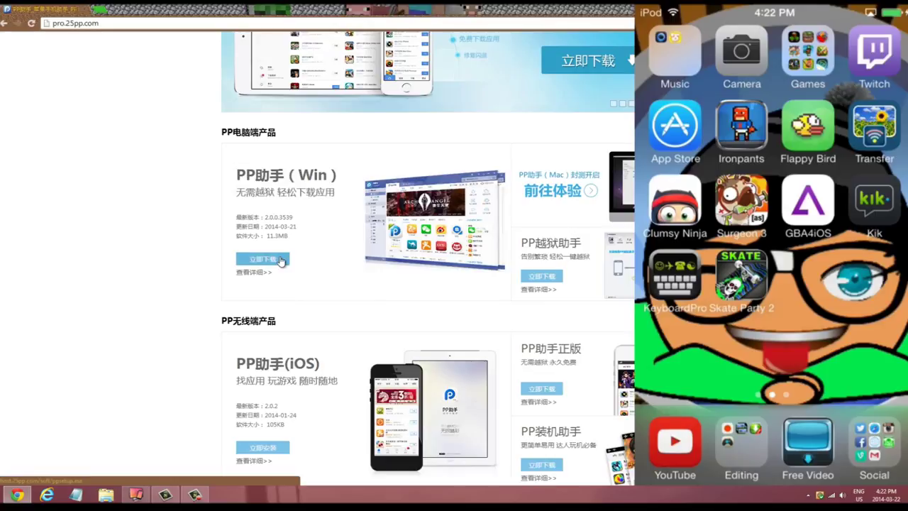
click(281, 260)
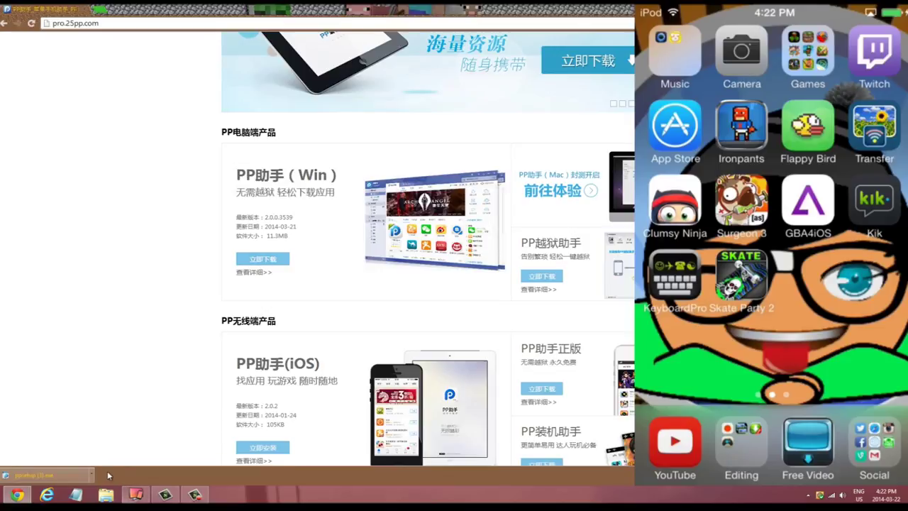
click(44, 482)
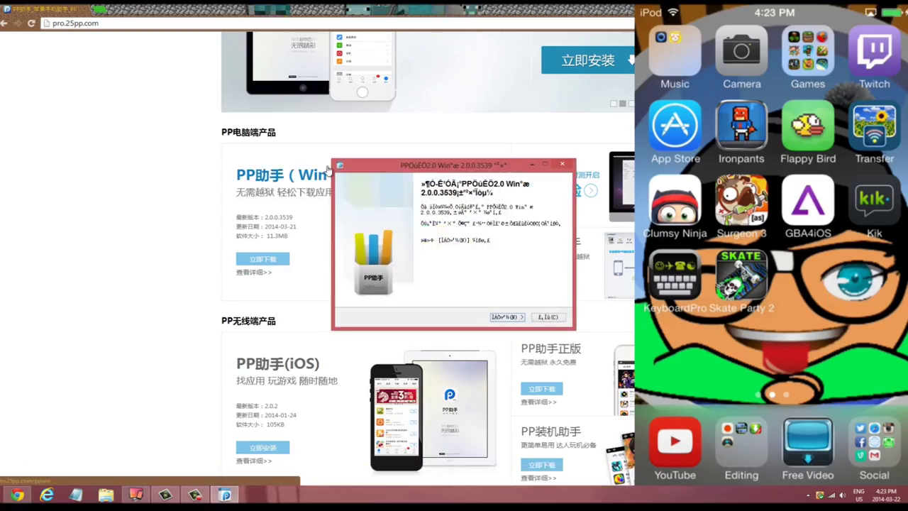
Step: Install PP助手 2.0 with the default folder and start menu name, and finish setup with the program set to run
drag(401, 169, 372, 169)
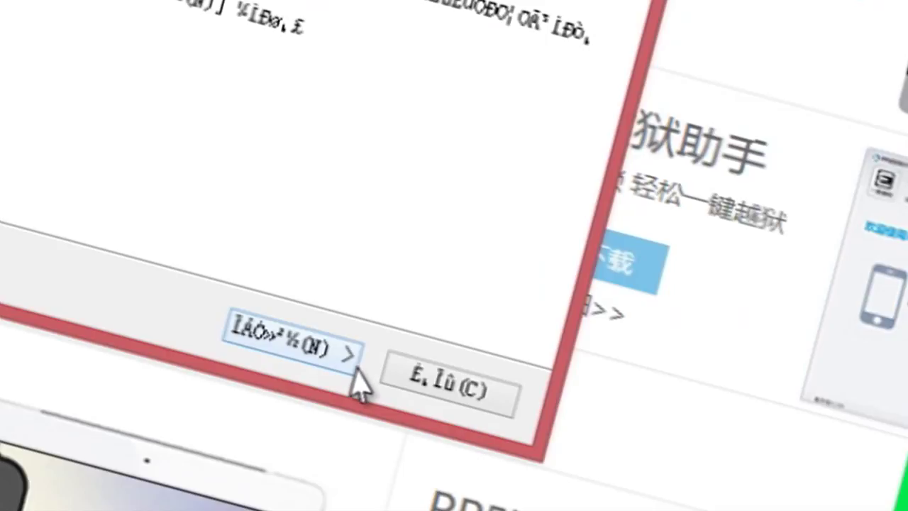
click(352, 381)
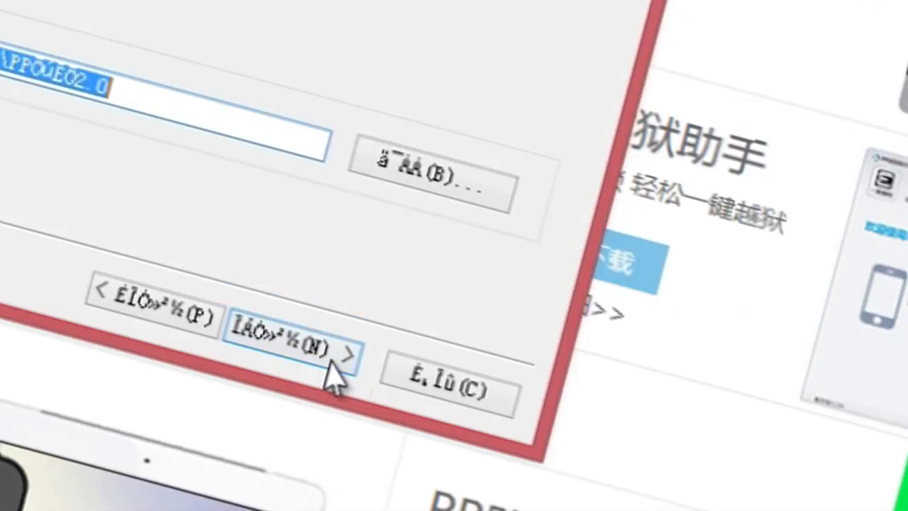
click(326, 366)
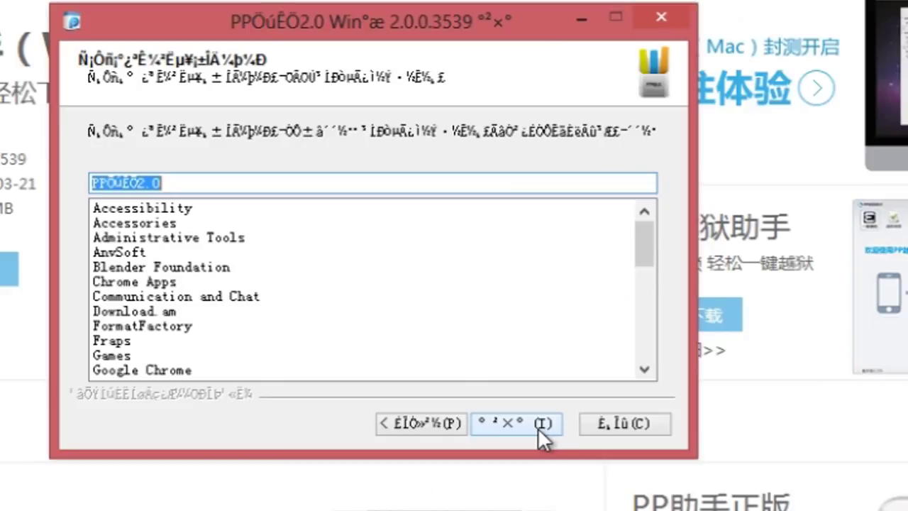
click(538, 428)
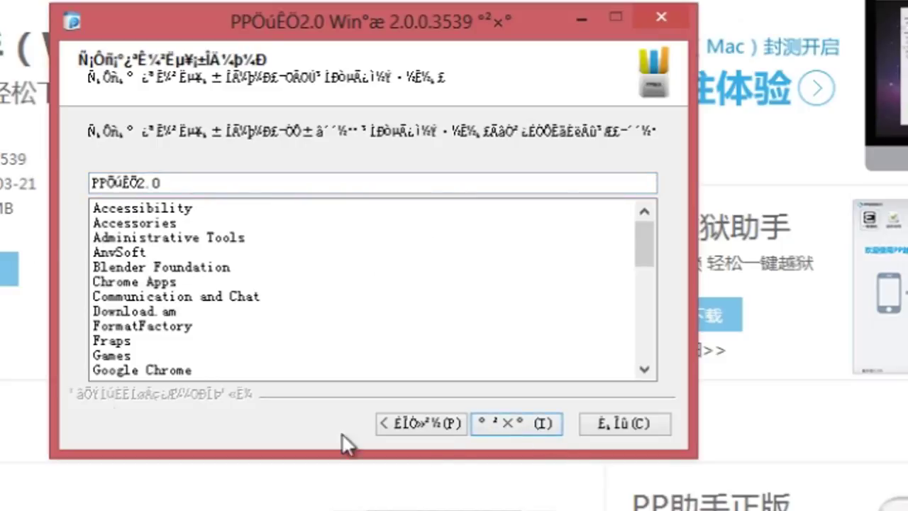
click(516, 423)
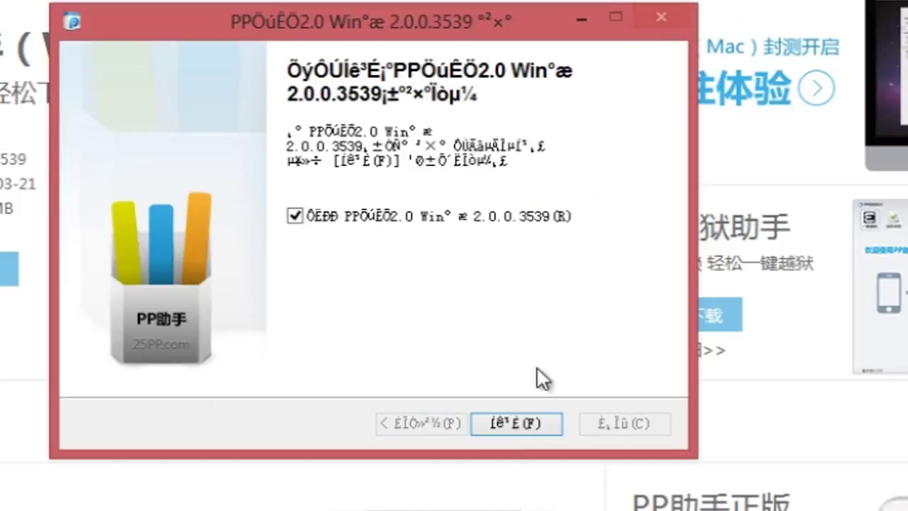
click(503, 429)
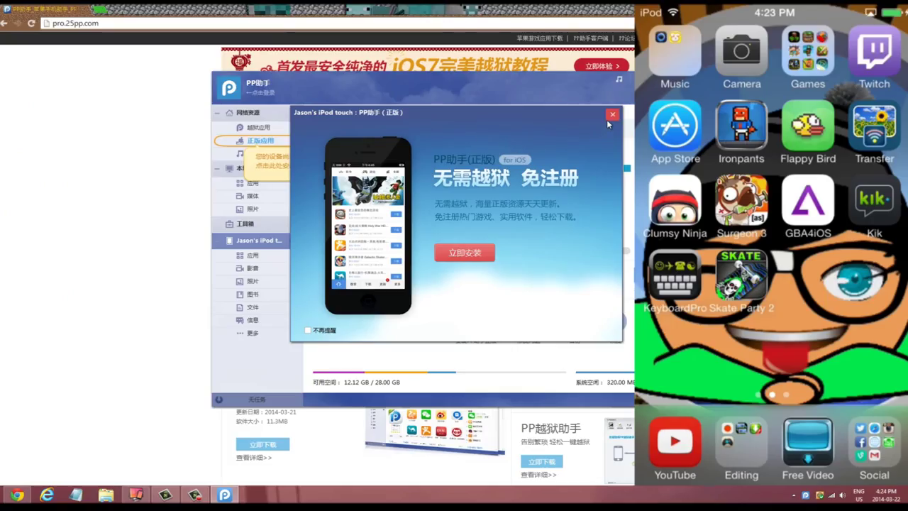
Step: Dismiss the PP助手 (正版) promotion for the iPod and maximize the PP助手 window
click(607, 118)
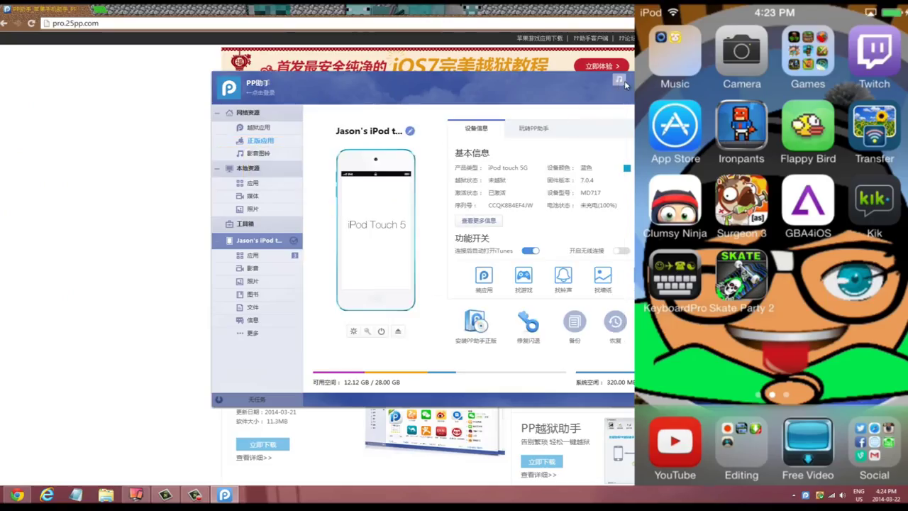
drag(597, 86, 517, 82)
click(590, 76)
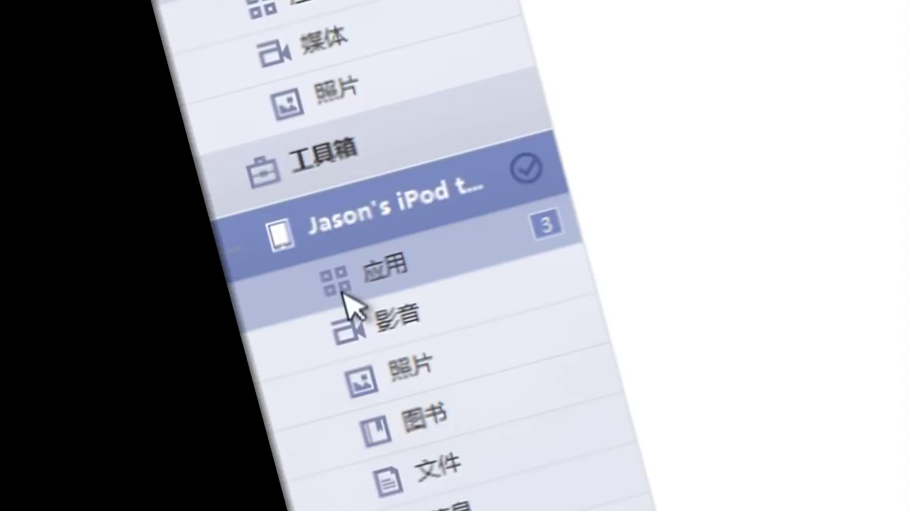
Step: Open the connected iPod's app list (应用) and examine the installed apps, their sizes and available actions
click(348, 302)
scroll(482, 213, down, 5)
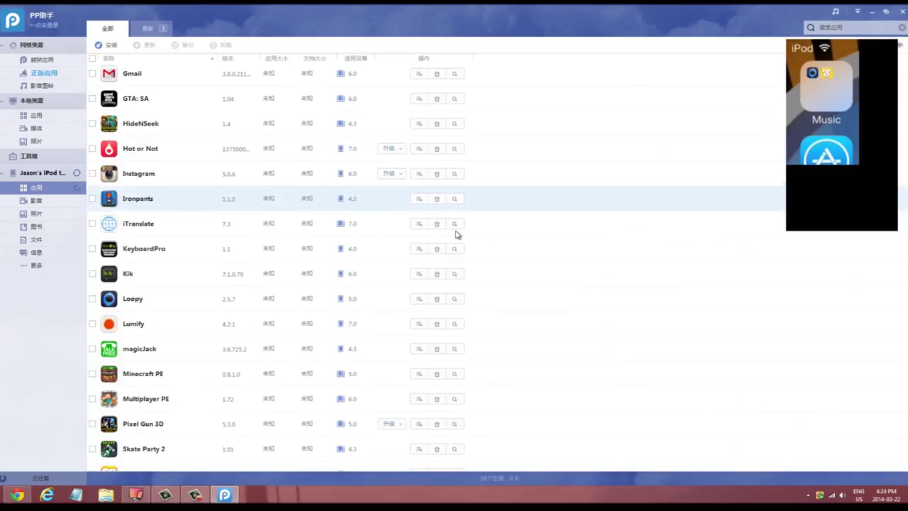
scroll(456, 235, down, 3)
scroll(186, 378, up, 7)
scroll(174, 330, up, 2)
scroll(154, 241, down, 5)
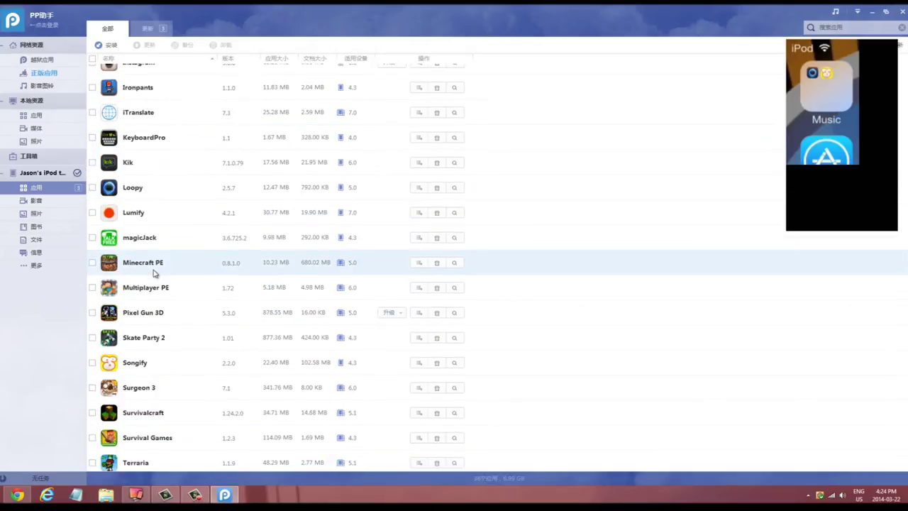
scroll(152, 271, down, 5)
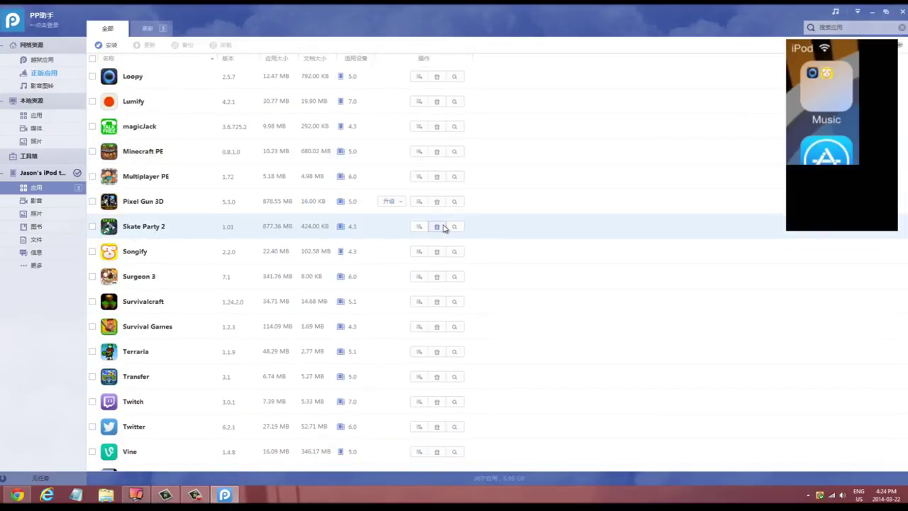
scroll(210, 226, up, 10)
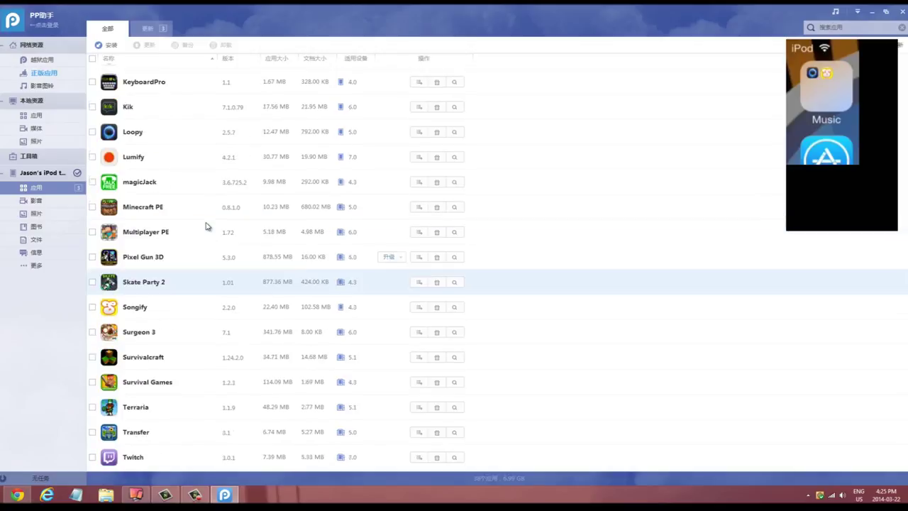
click(30, 63)
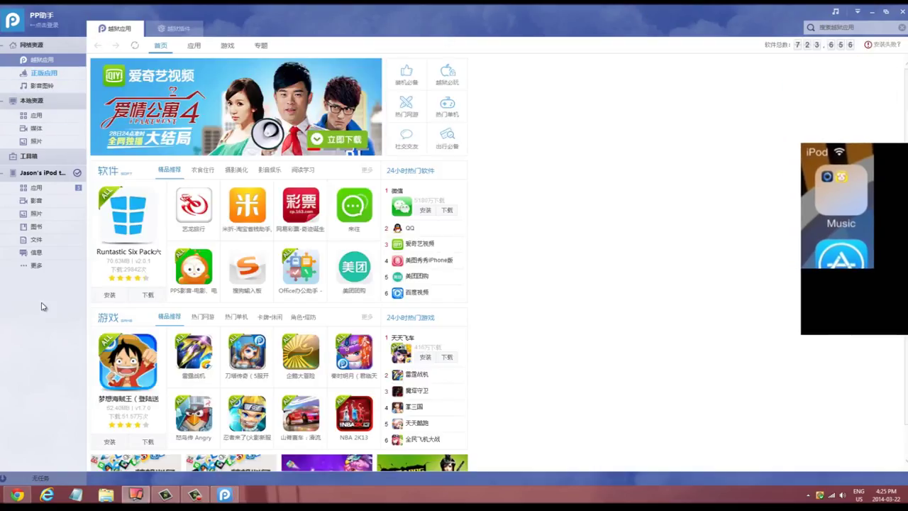
click(878, 29)
text(jkrjk)
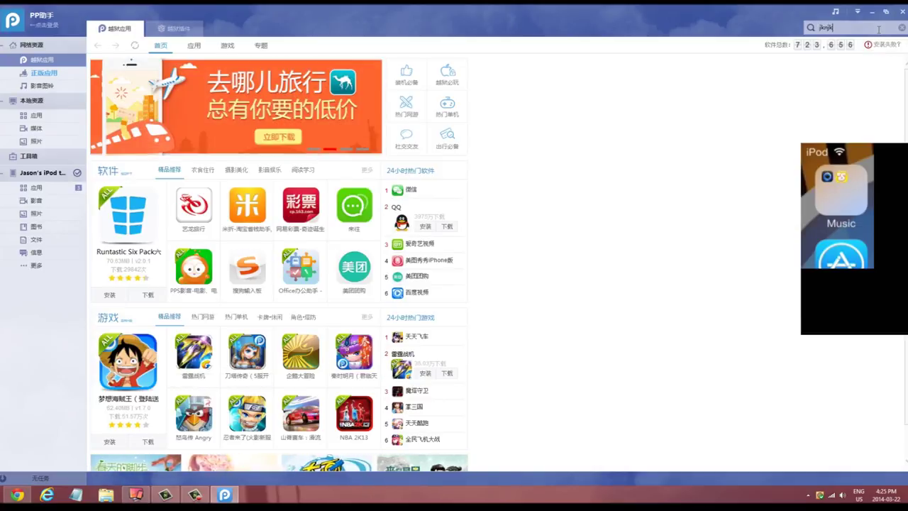
key(BackSpace)
key(BackSpace)
key(BackSpace)
key(BackSpace)
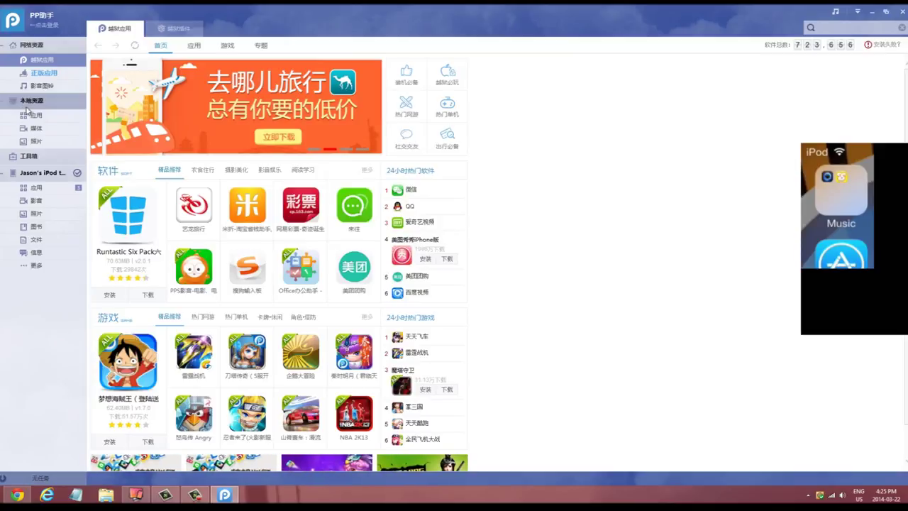
Step: Open the 正版应用 app store for non-jailbroken devices and search it for flappy bird
click(44, 73)
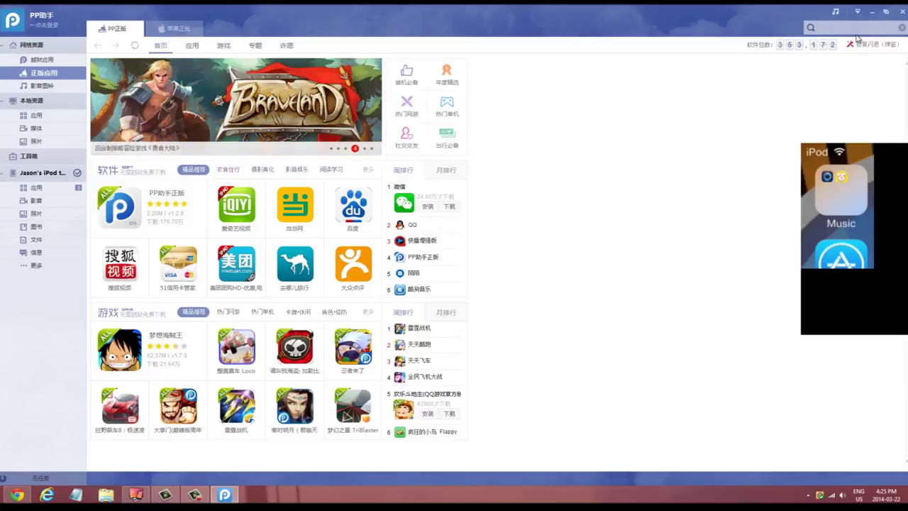
text(flappy bird)
key(Return)
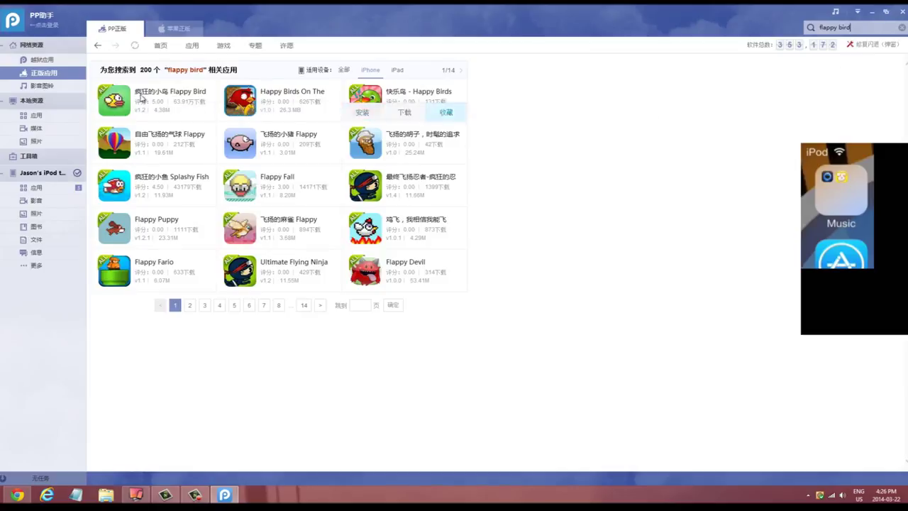
Step: Search the 正版应用 store for angry birds, and view the iPad results before returning to the iPhone results
click(309, 377)
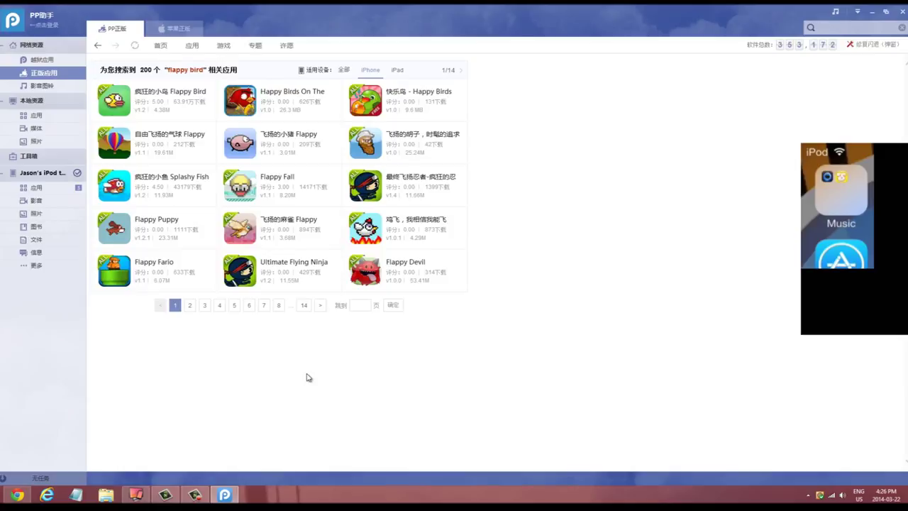
text(abgry)
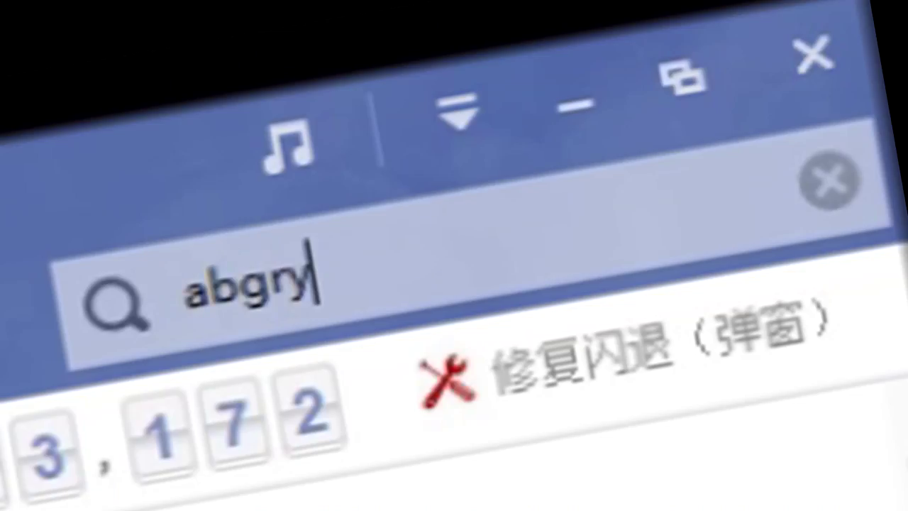
text( birds)
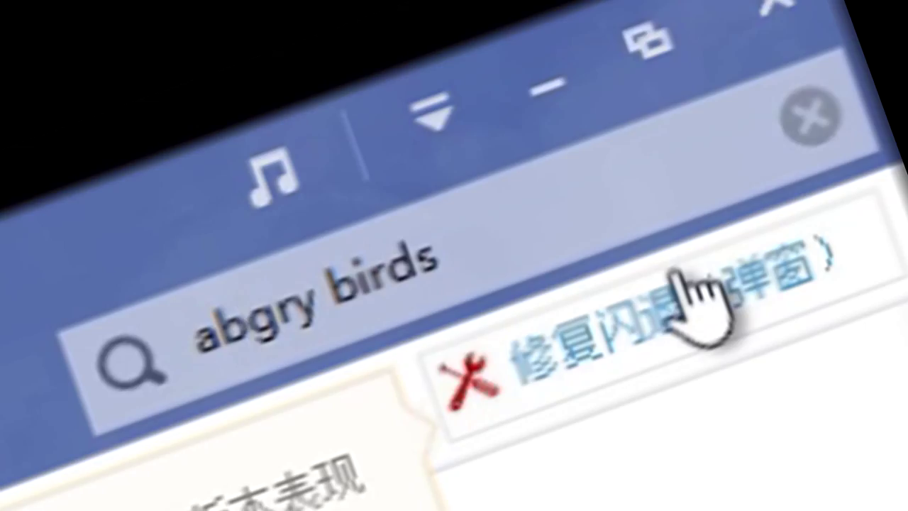
key(Left)
key(Left)
key(Left)
key(Left)
key(Left)
key(Left)
key(Left)
key(Left)
key(Left)
key(BackSpace)
text(n)
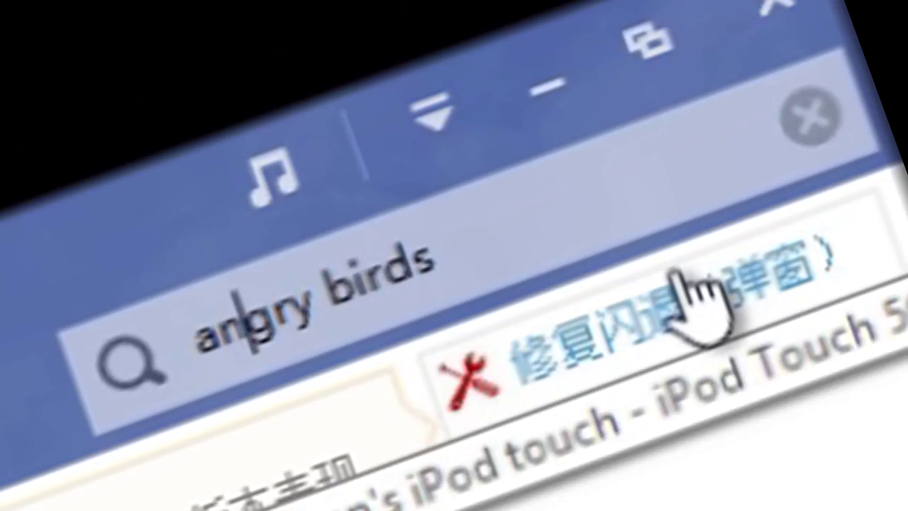
key(Return)
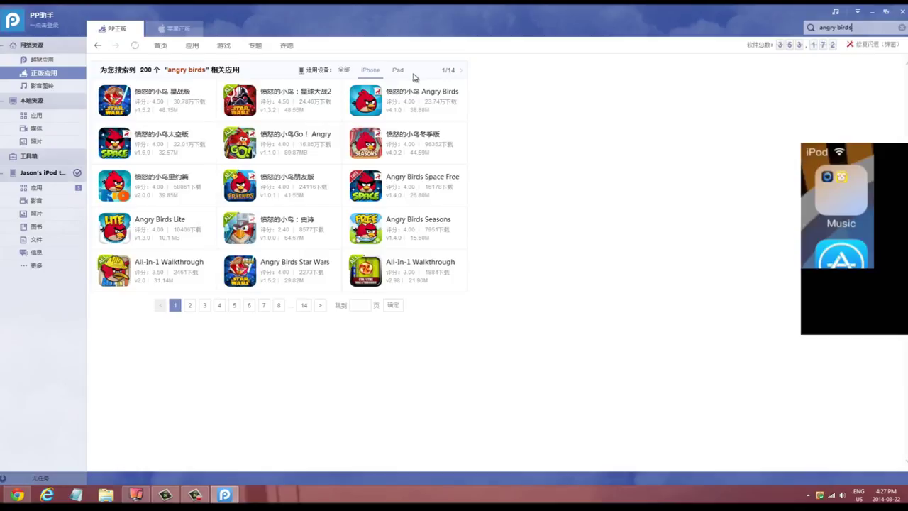
click(401, 75)
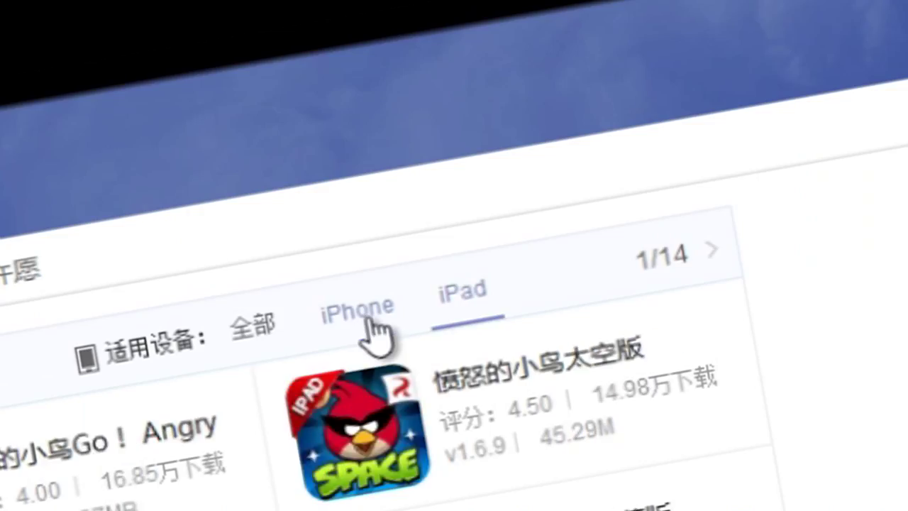
click(365, 312)
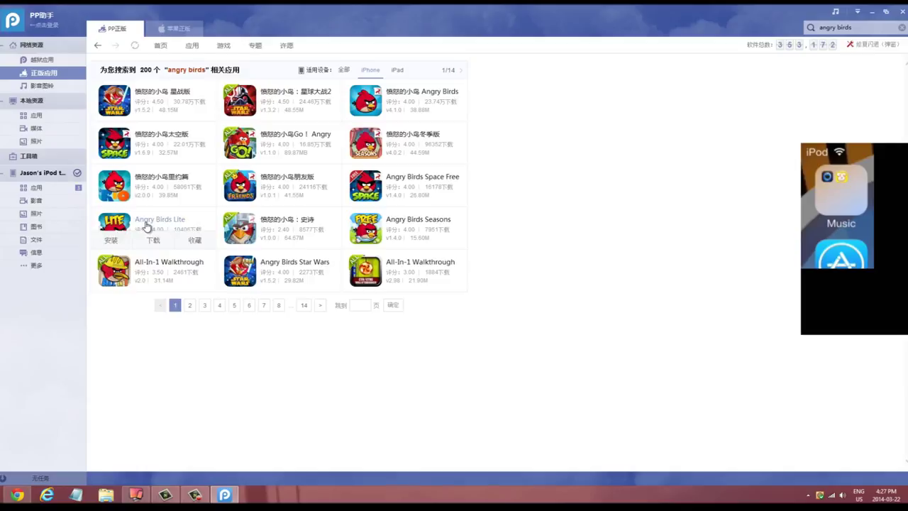
Step: Check page 2 of the angry birds results, return to page 1, and open the details page of 愤怒的小鸟：星球大战2
click(190, 306)
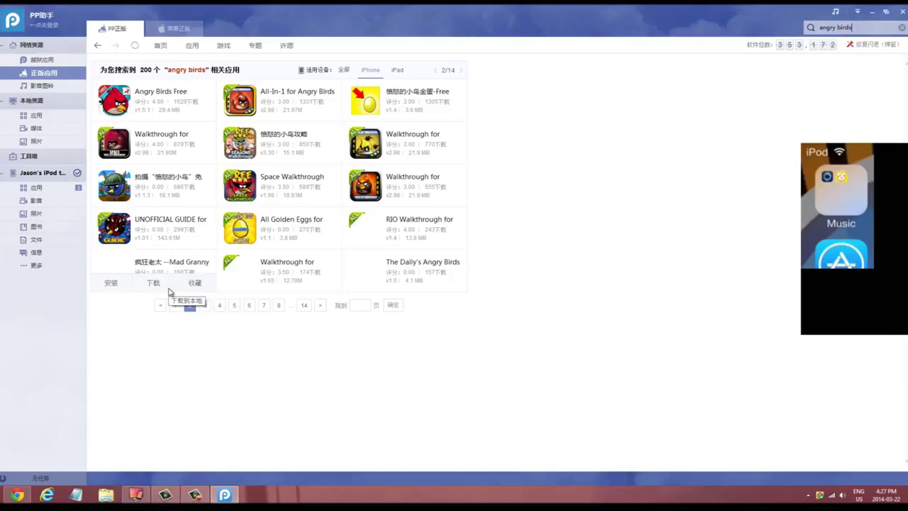
click(175, 305)
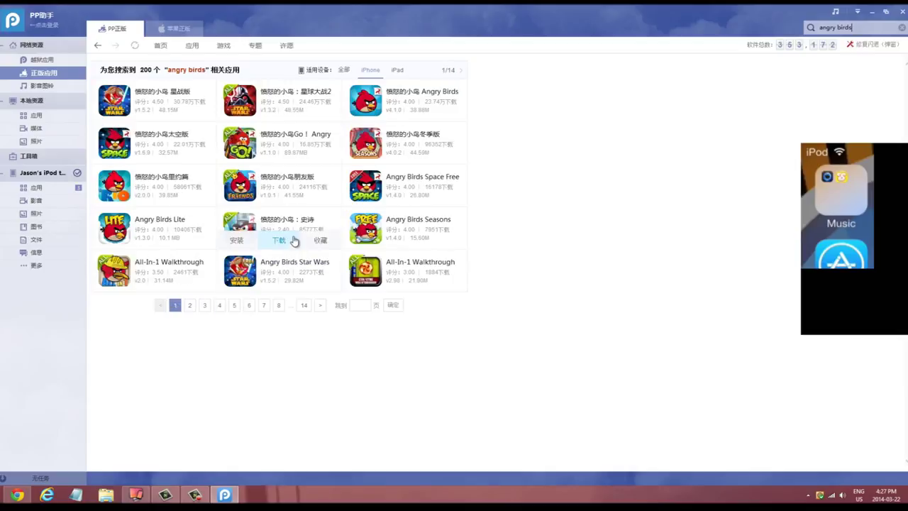
mouse_move(304, 94)
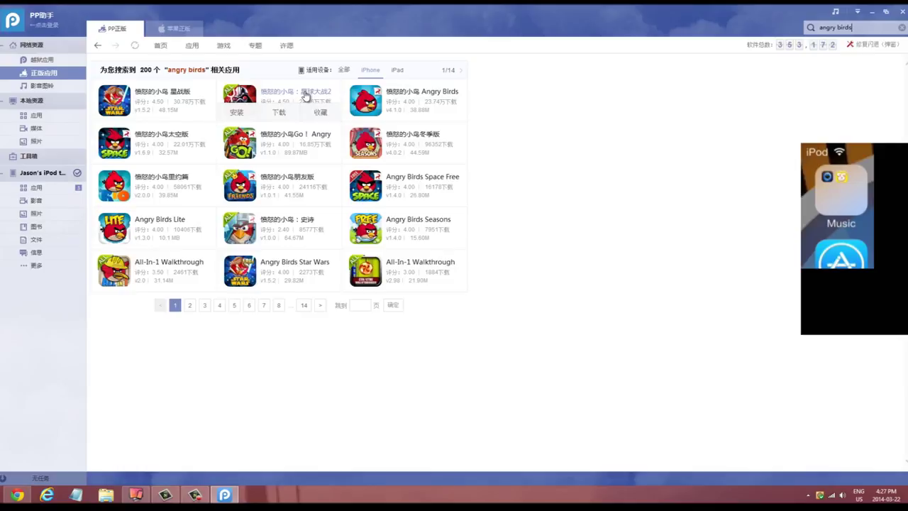
click(304, 94)
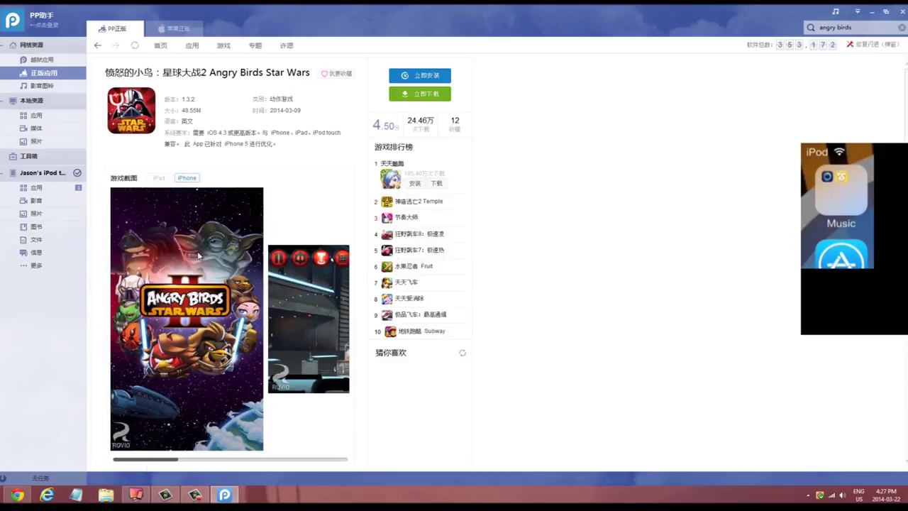
Step: Look through the iPhone screenshots and details on the Angry Birds Star Wars II page
scroll(418, 135, down, 1)
scroll(222, 225, down, 4)
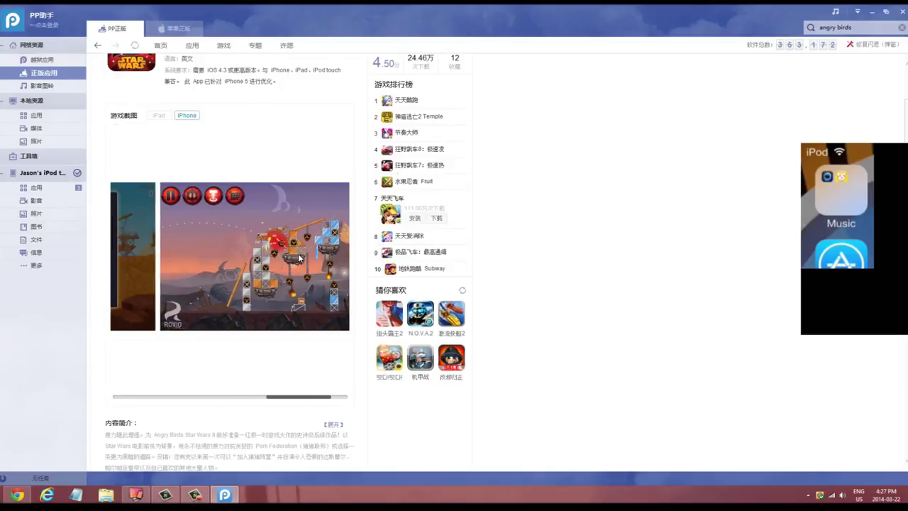
scroll(298, 257, up, 5)
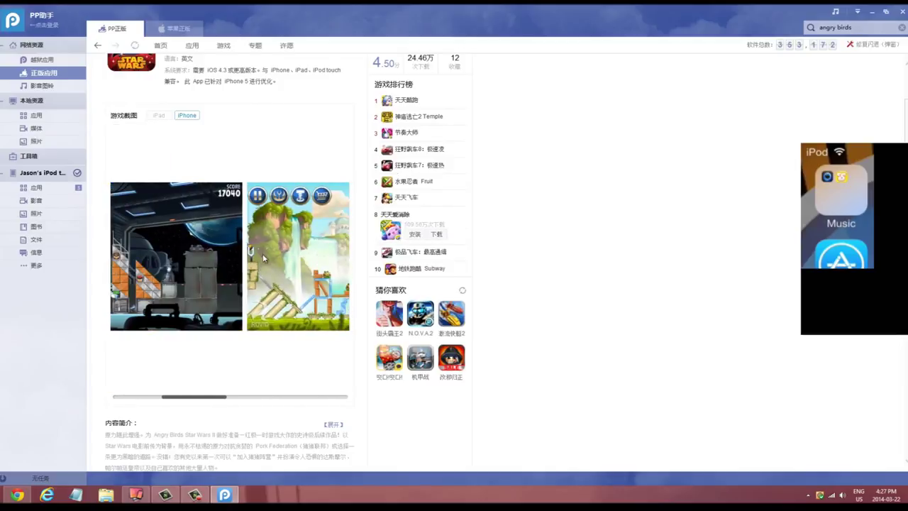
scroll(264, 263, up, 3)
scroll(467, 218, up, 1)
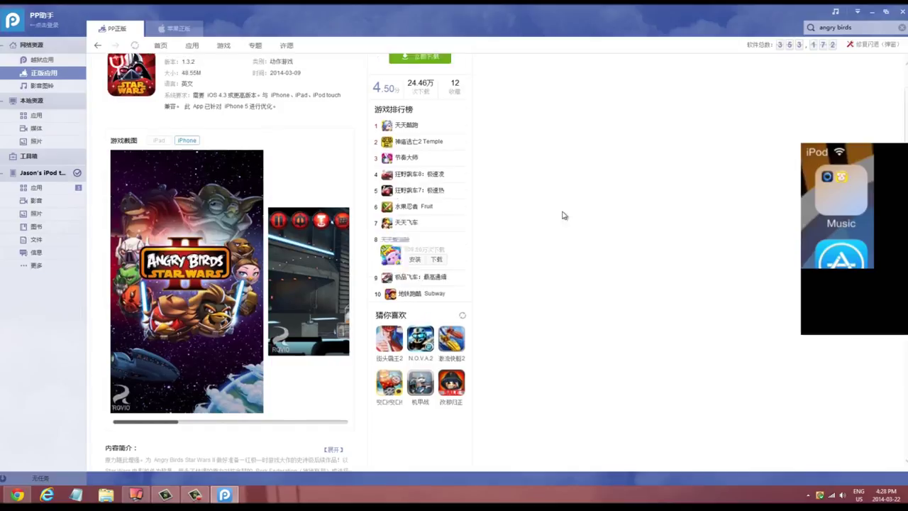
scroll(467, 217, up, 2)
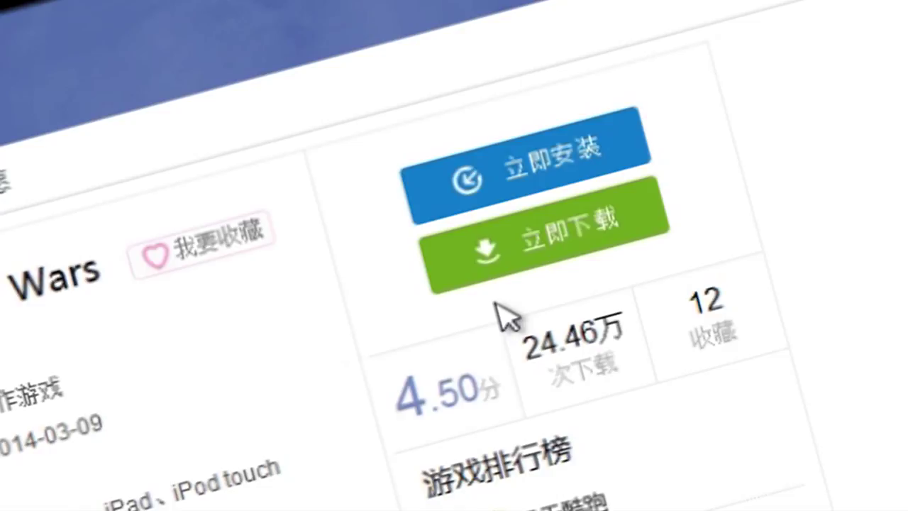
Step: Download Angry Birds Star Wars II to the computer, follow it in the download tasks, and dismiss the completion notice
click(501, 264)
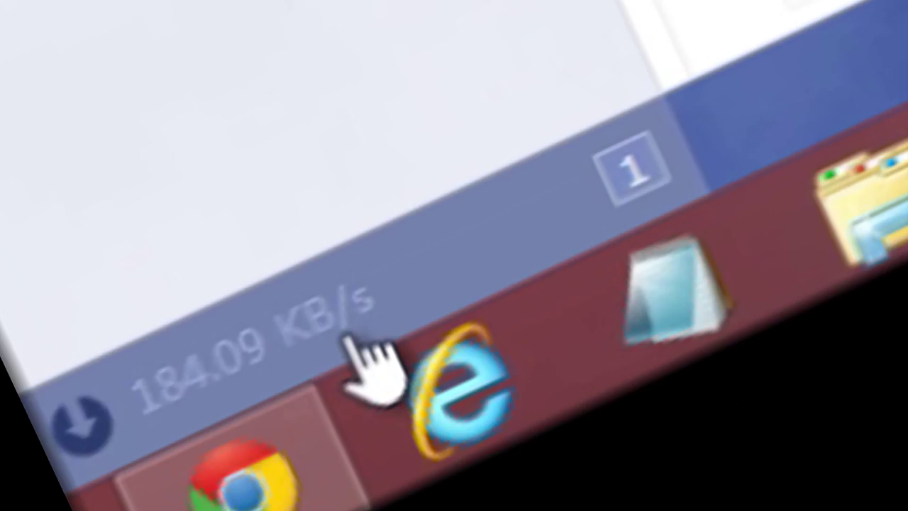
click(37, 482)
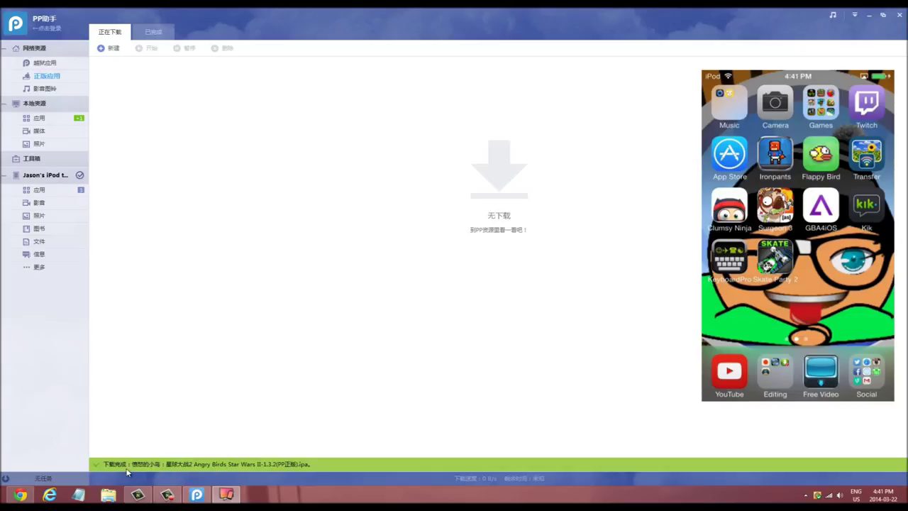
click(97, 466)
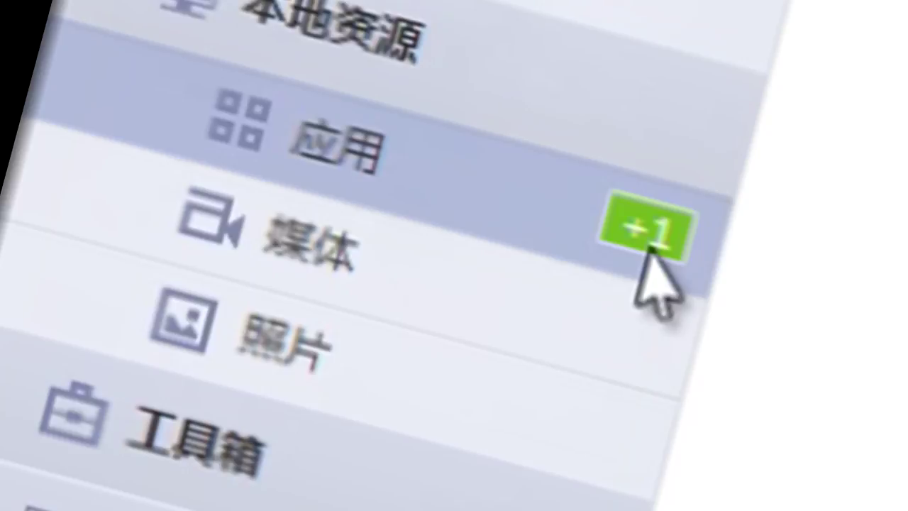
Step: Open the local apps (应用 under 本地资源) and install Angry Birds Star Wars II on the connected iPod touch
click(644, 250)
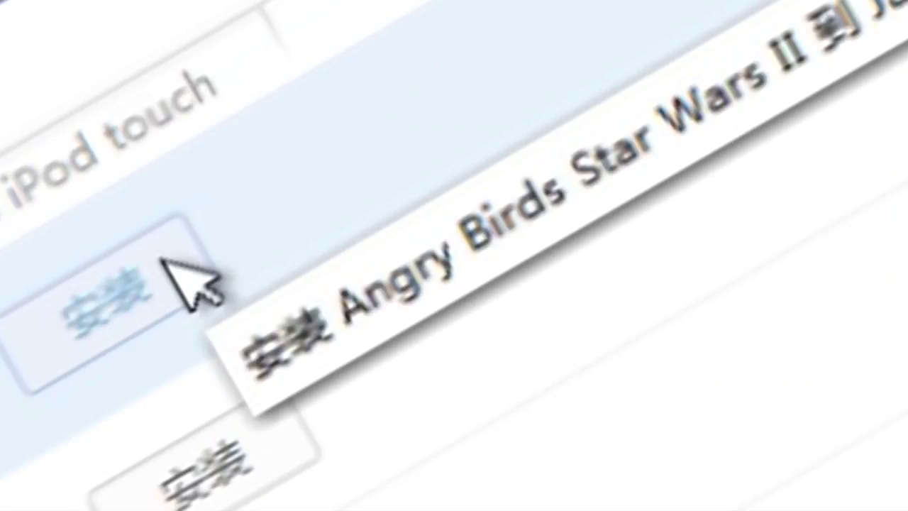
click(165, 263)
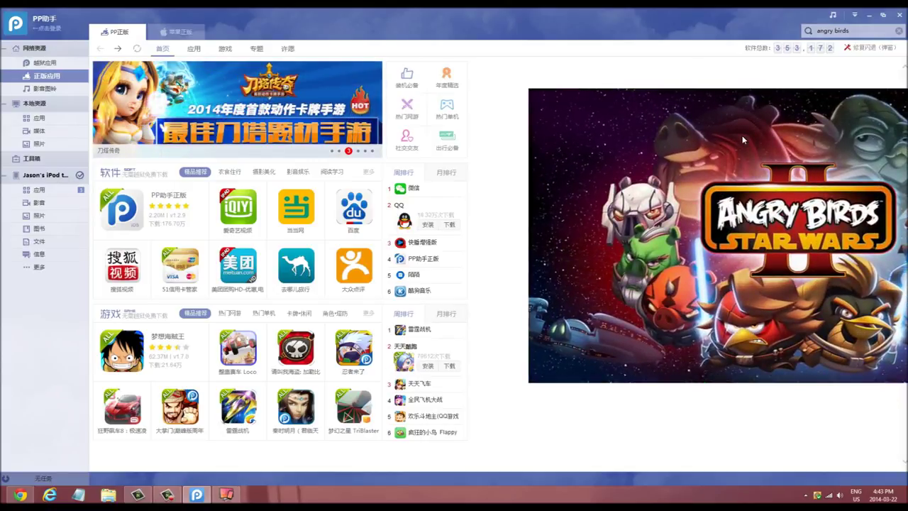
Step: Display the explanation of the 修复闪退（弹窗） repair option in the 正版应用 store
drag(839, 273, 562, 277)
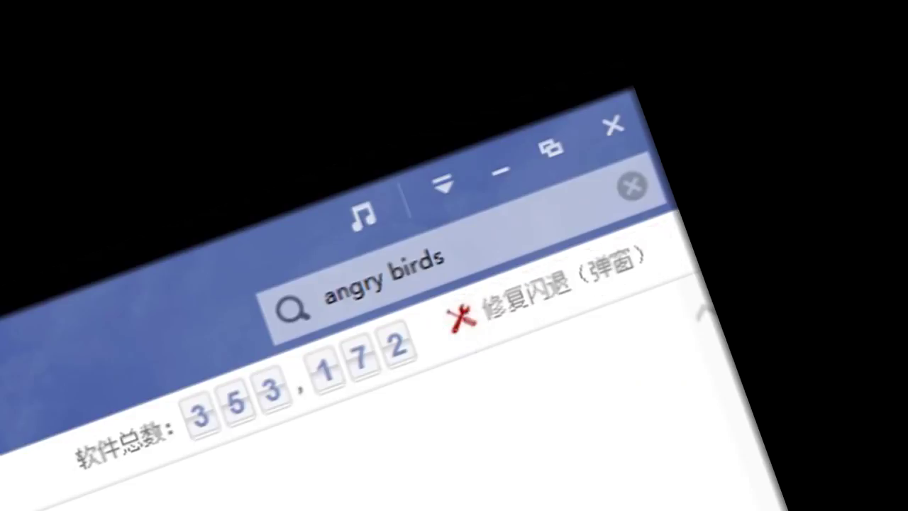
mouse_move(568, 309)
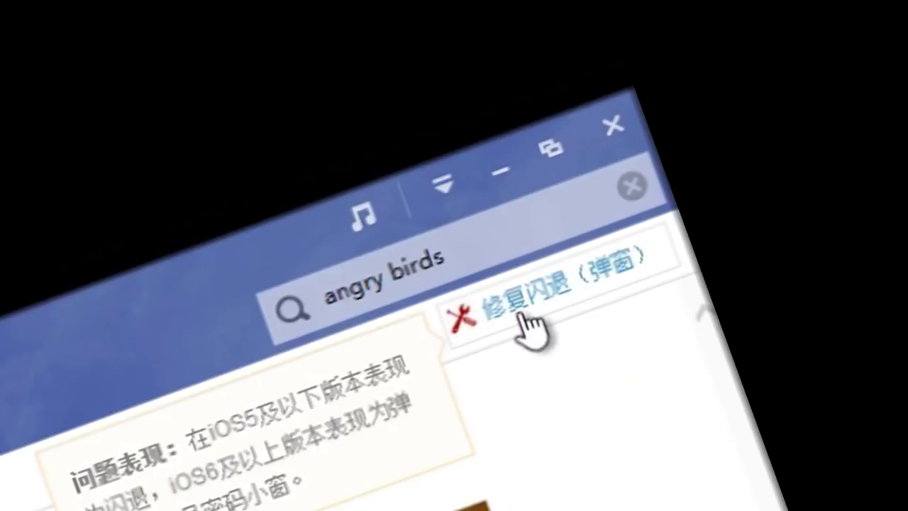